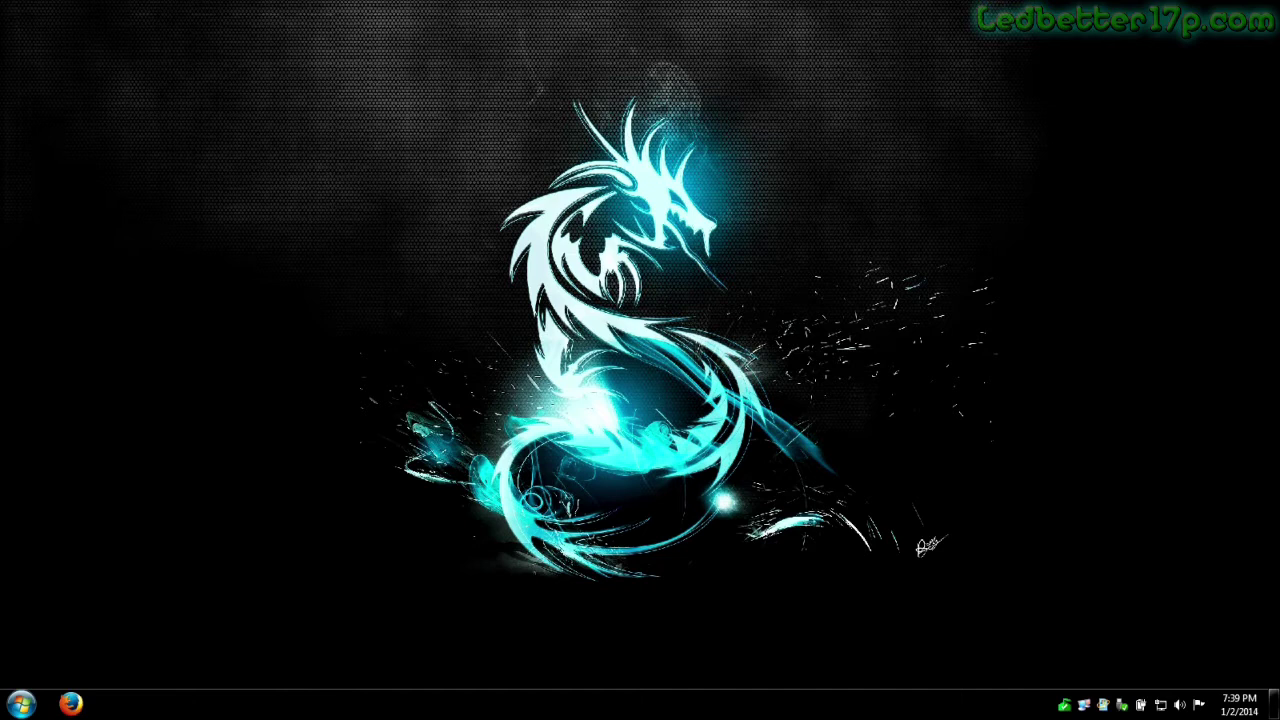
# Place Programs at top-left, Files & Documents beside it, and Folders below it
pyautogui.moveTo(200, 143)
pyautogui.mouseDown()
pyautogui.moveTo(247, 95)
pyautogui.moveTo(210, 57)
pyautogui.mouseUp()
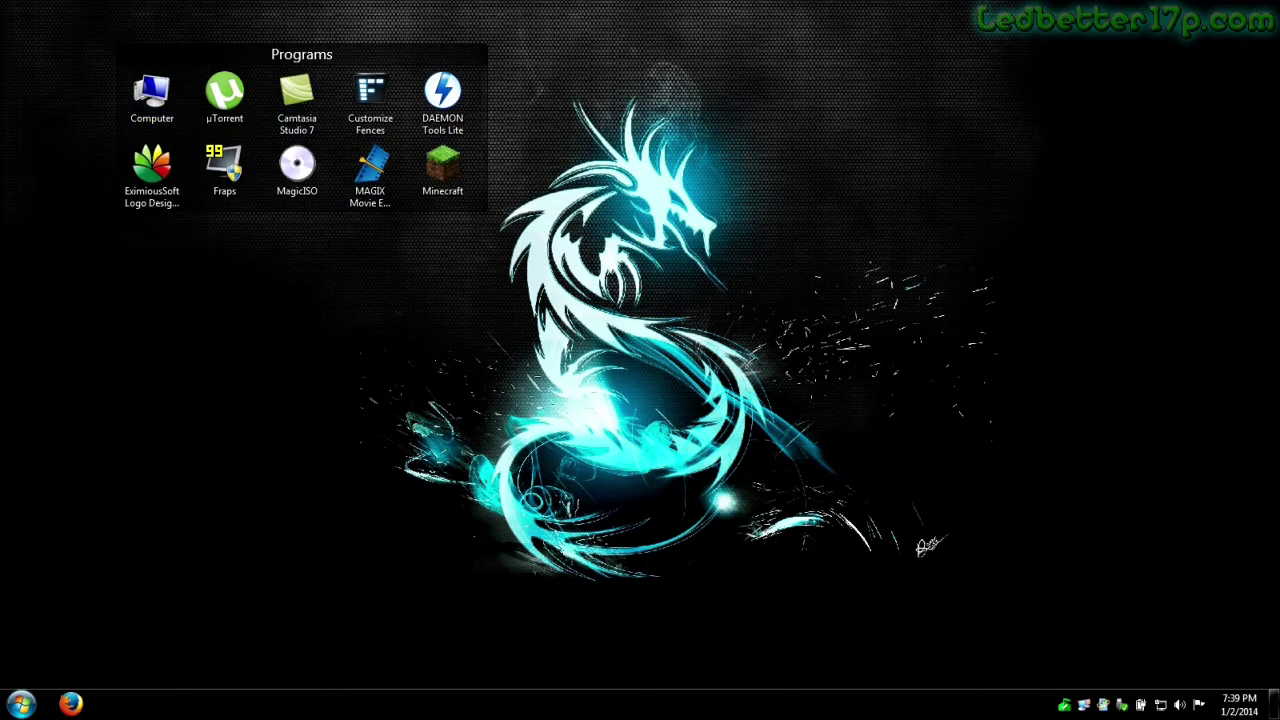
pyautogui.moveTo(528, 194); pyautogui.dragTo(749, 55)
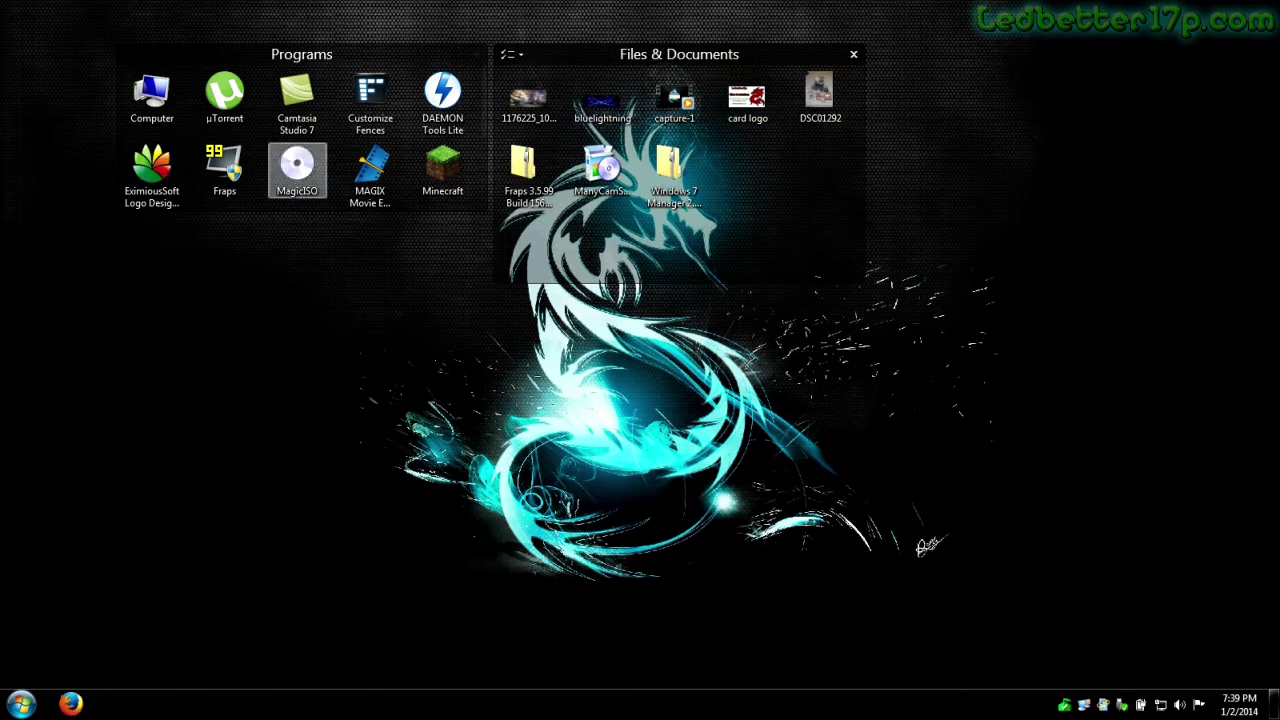
pyautogui.moveTo(409, 306); pyautogui.dragTo(340, 236)
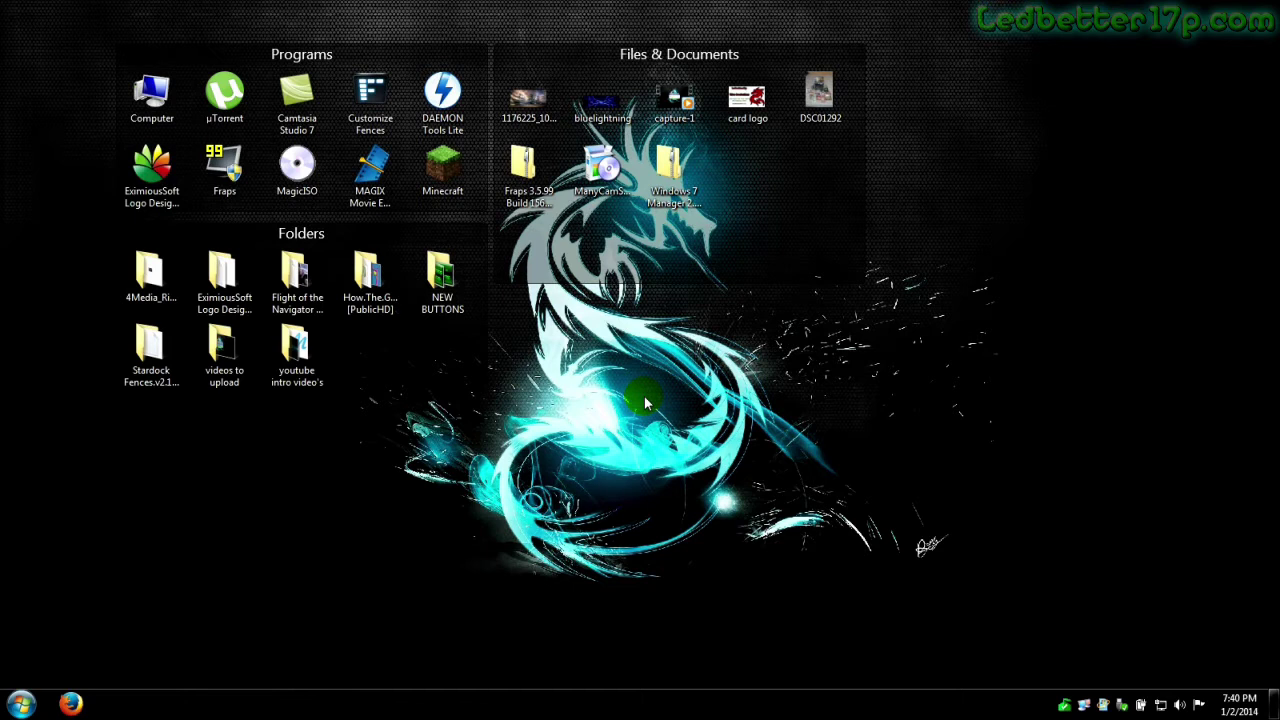
# Shorten the Files & Documents fence and mark out a desktop area for a new fence
pyautogui.click(643, 340)
pyautogui.moveTo(665, 270); pyautogui.dragTo(667, 226)
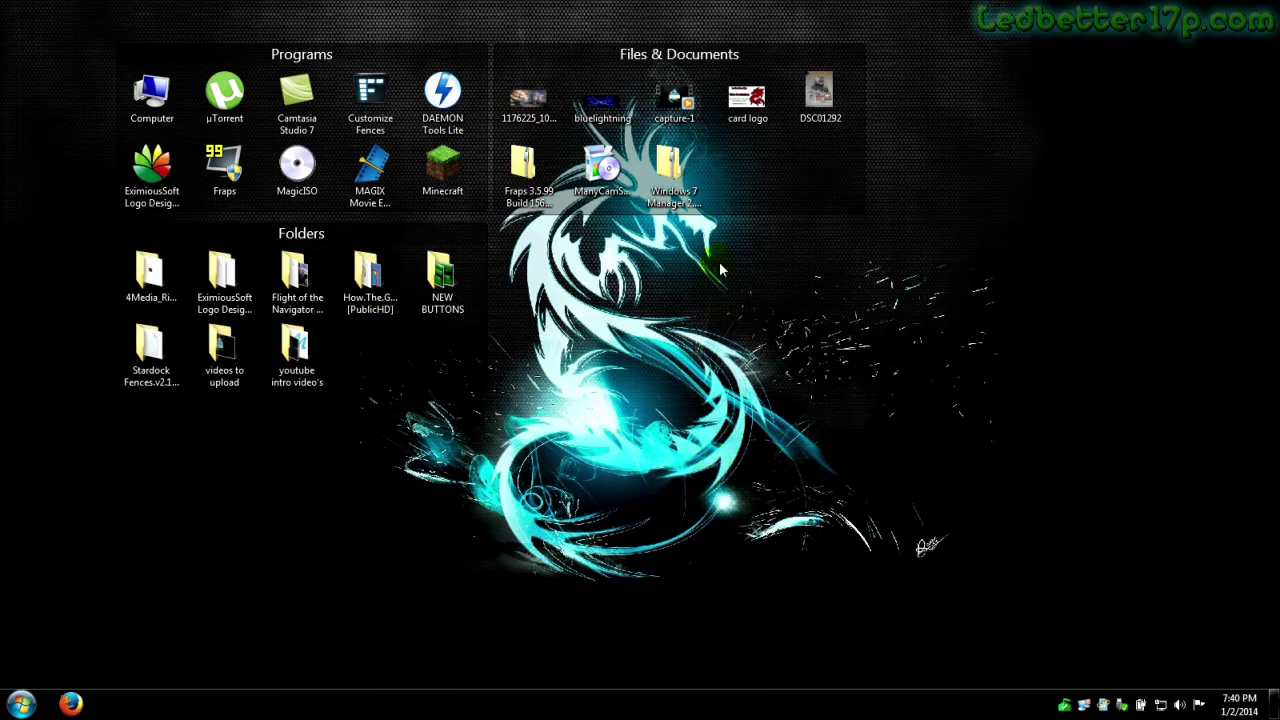
pyautogui.moveTo(718, 264); pyautogui.dragTo(990, 432)
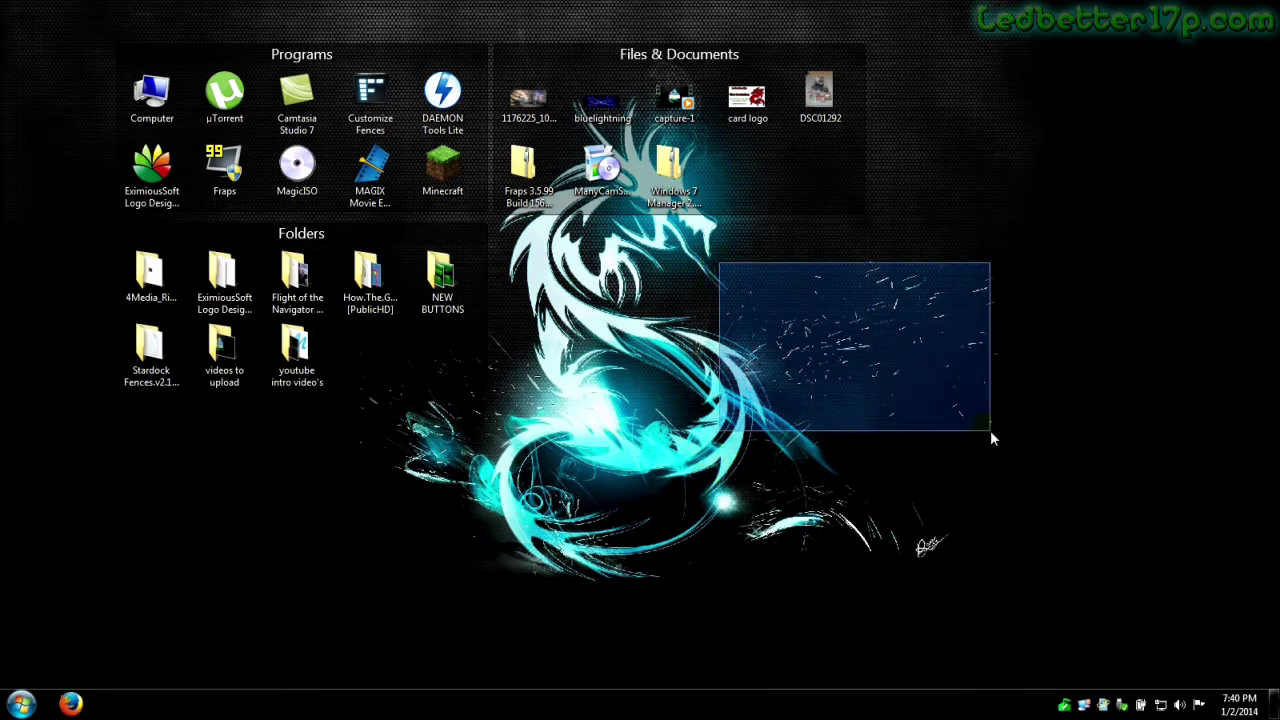
# Create a new fence in the marked area and title it 'YouTube'
pyautogui.moveTo(990, 432); pyautogui.dragTo(995, 438)
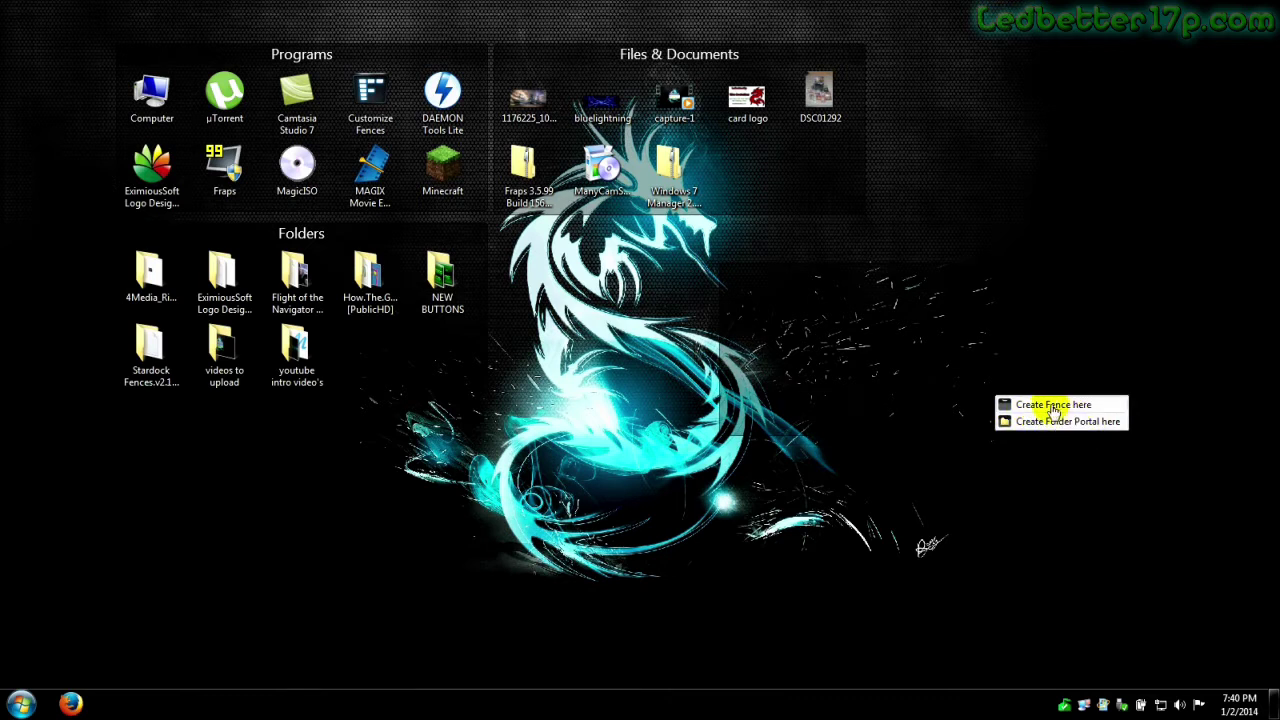
pyautogui.click(1053, 406)
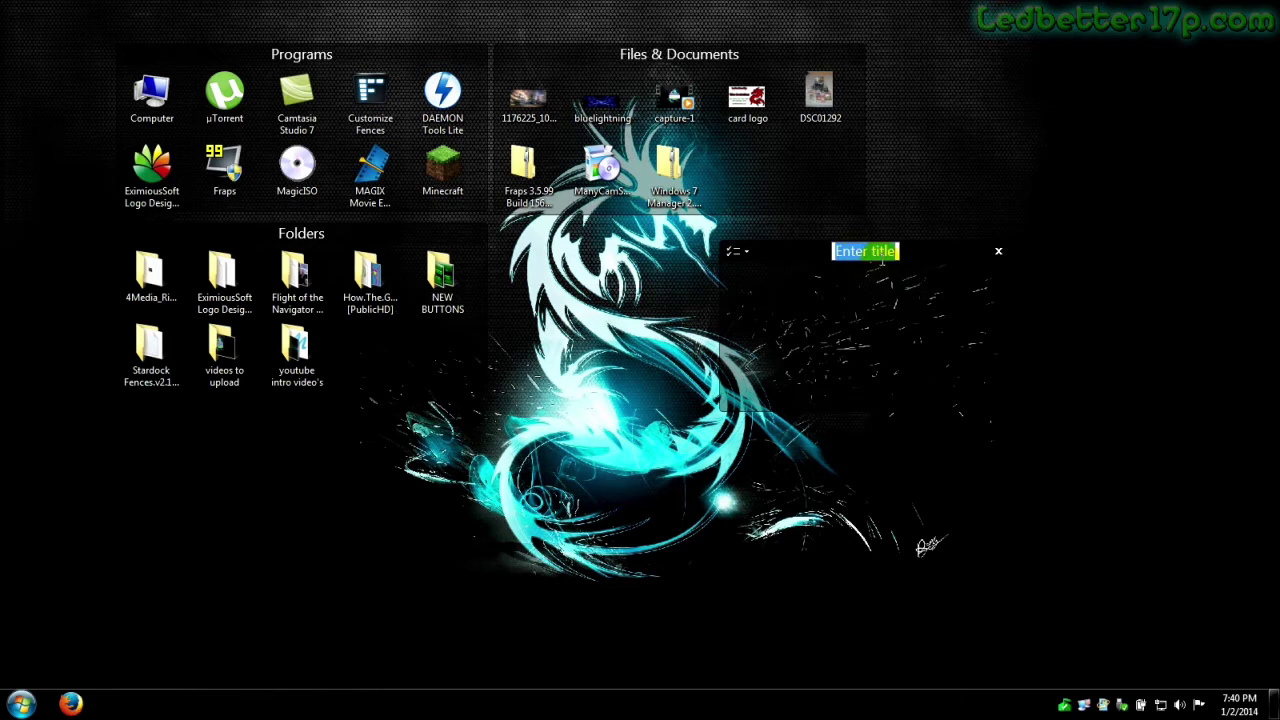
pyautogui.press('BackSpace')
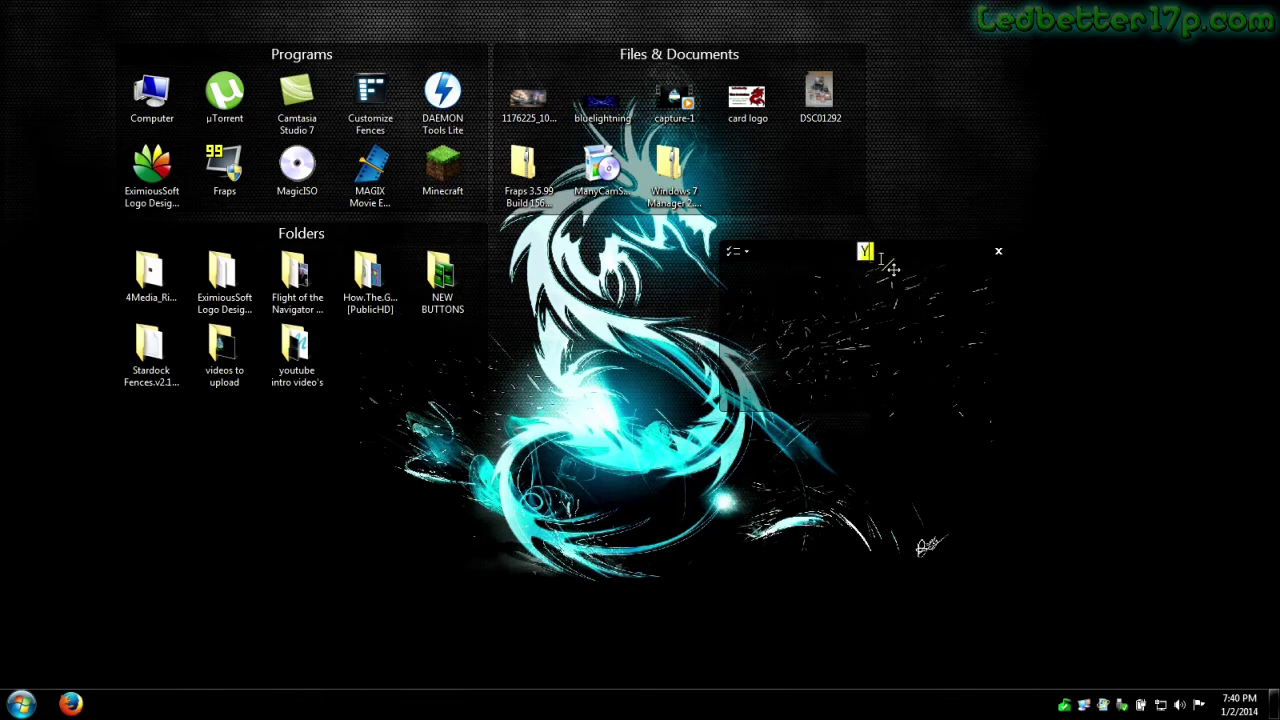
pyautogui.write('YouTube')
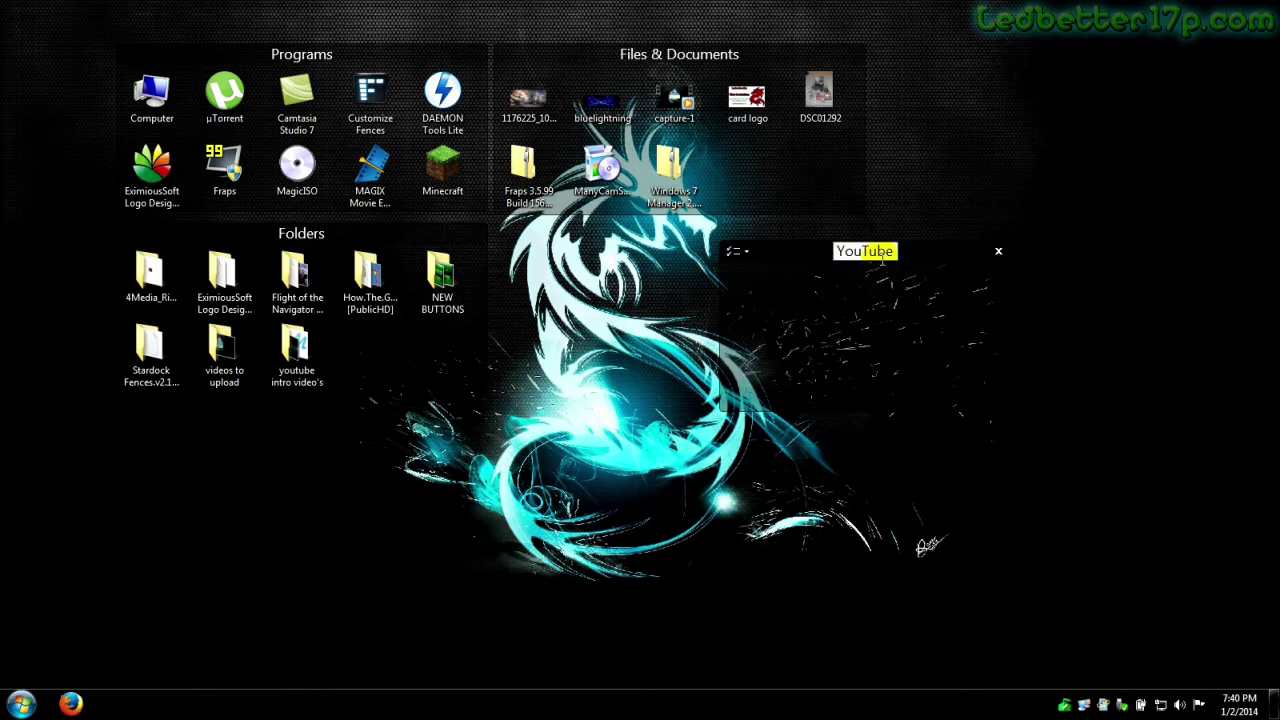
pyautogui.click(930, 206)
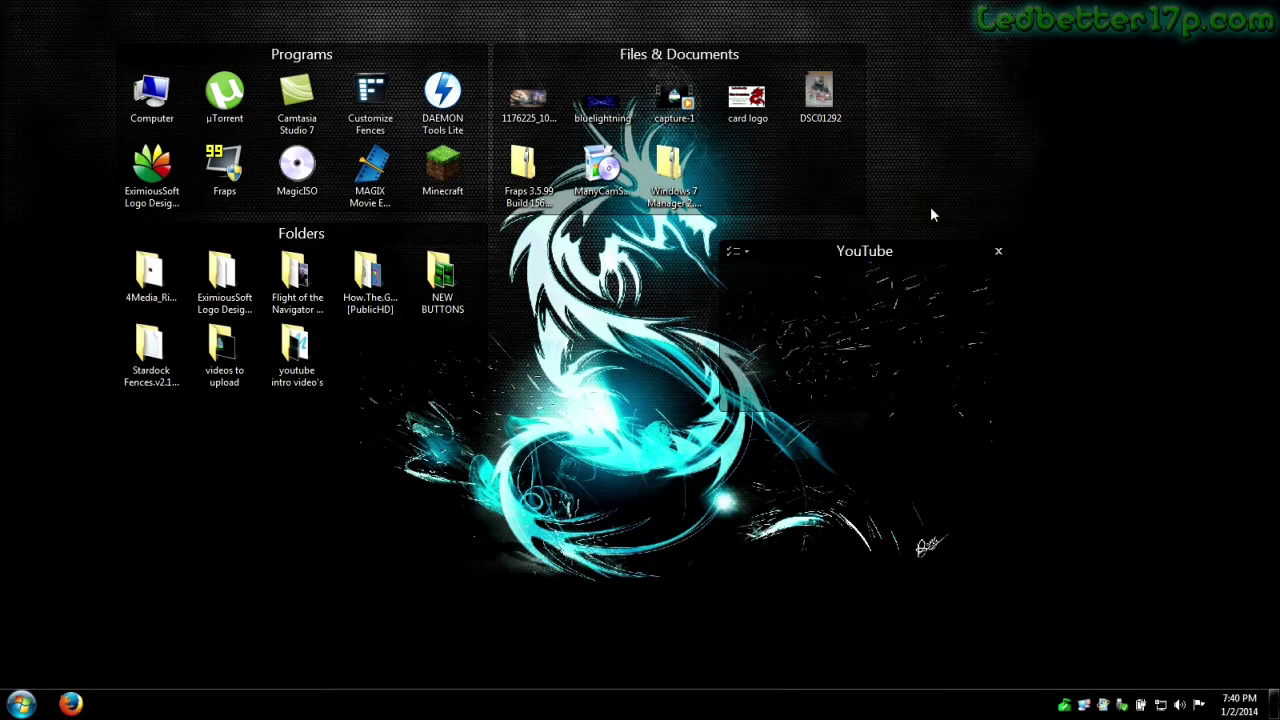
# Move the YouTube fence beside Folders and enlarge it taller and wider
pyautogui.moveTo(921, 257); pyautogui.dragTo(710, 246)
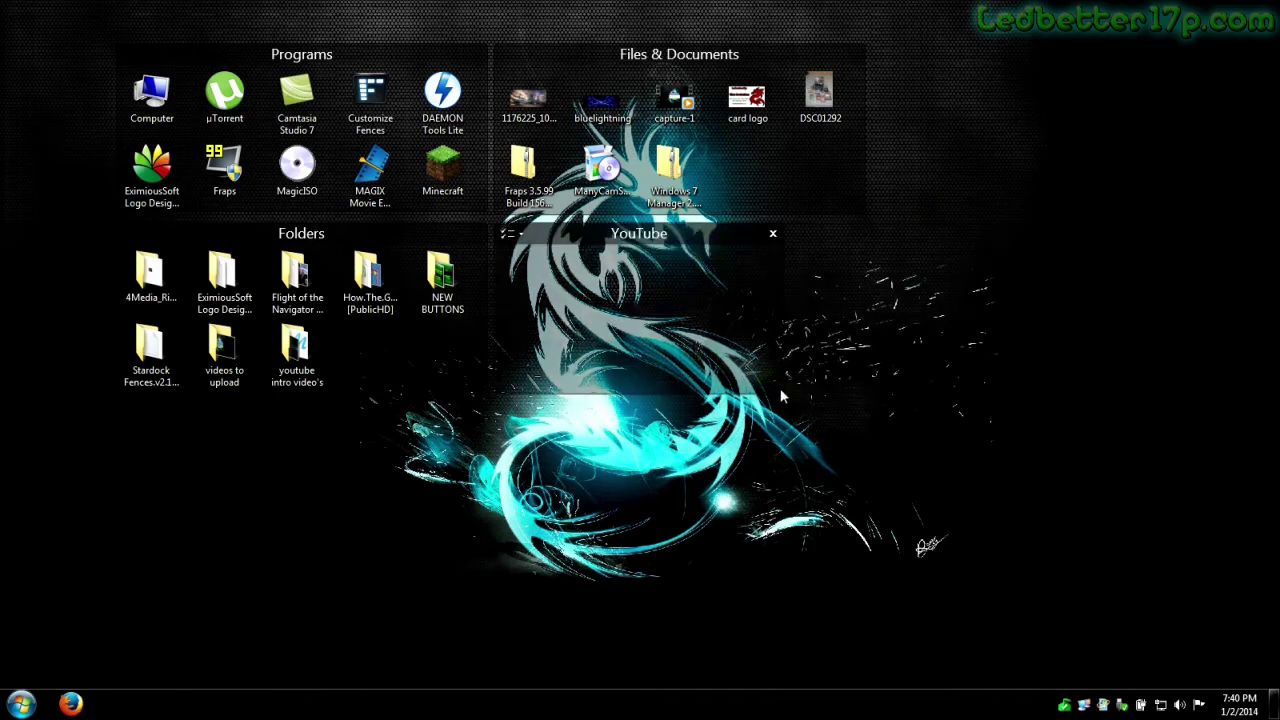
pyautogui.moveTo(780, 396); pyautogui.dragTo(778, 440)
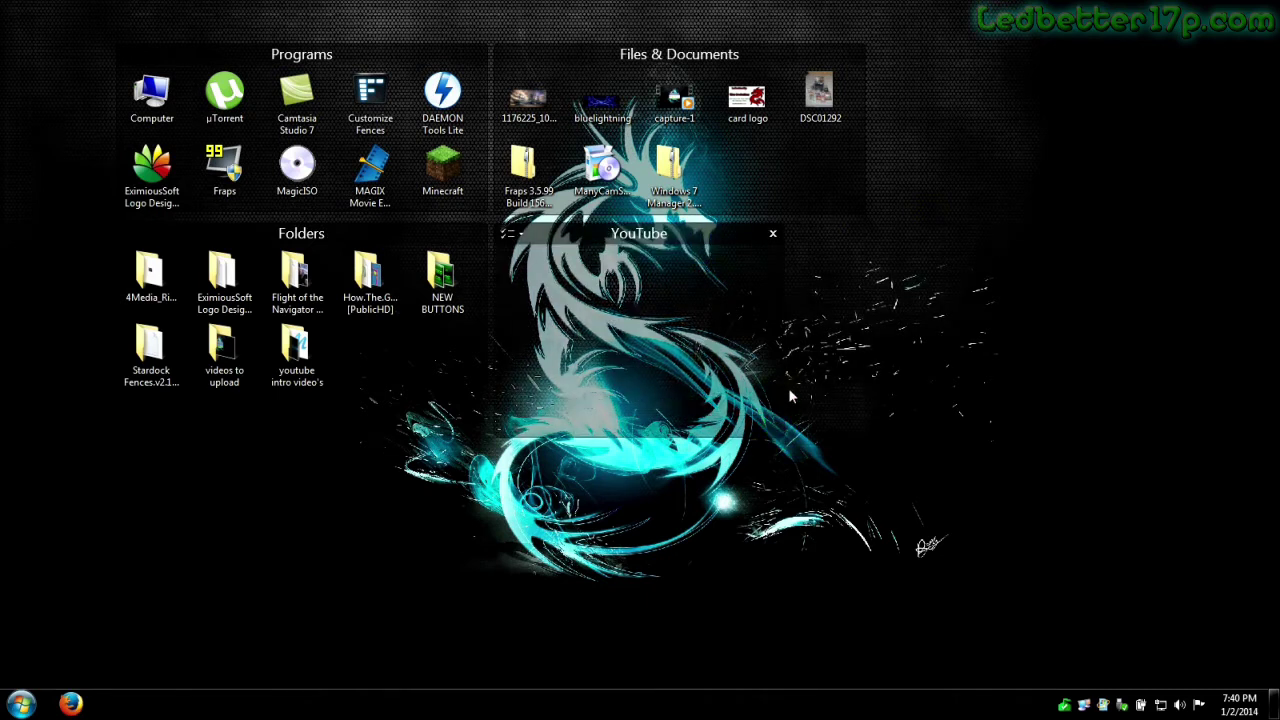
pyautogui.moveTo(786, 388); pyautogui.dragTo(953, 388)
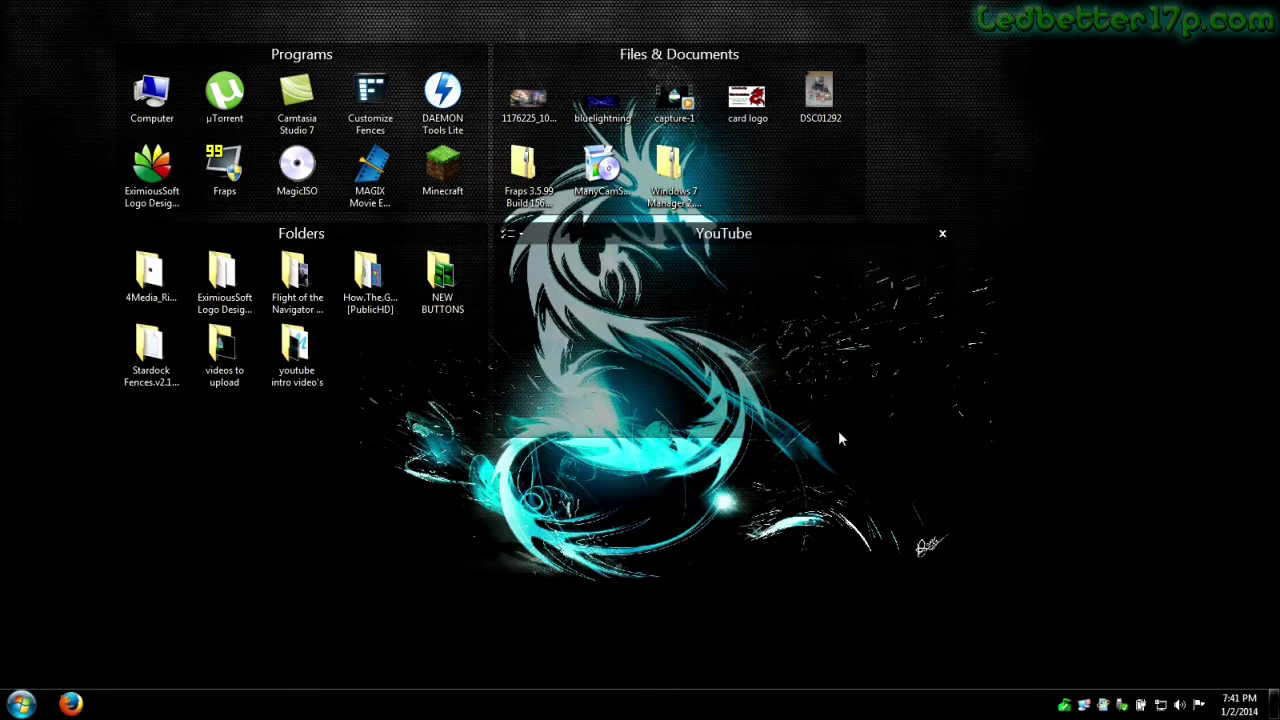
pyautogui.click(517, 238)
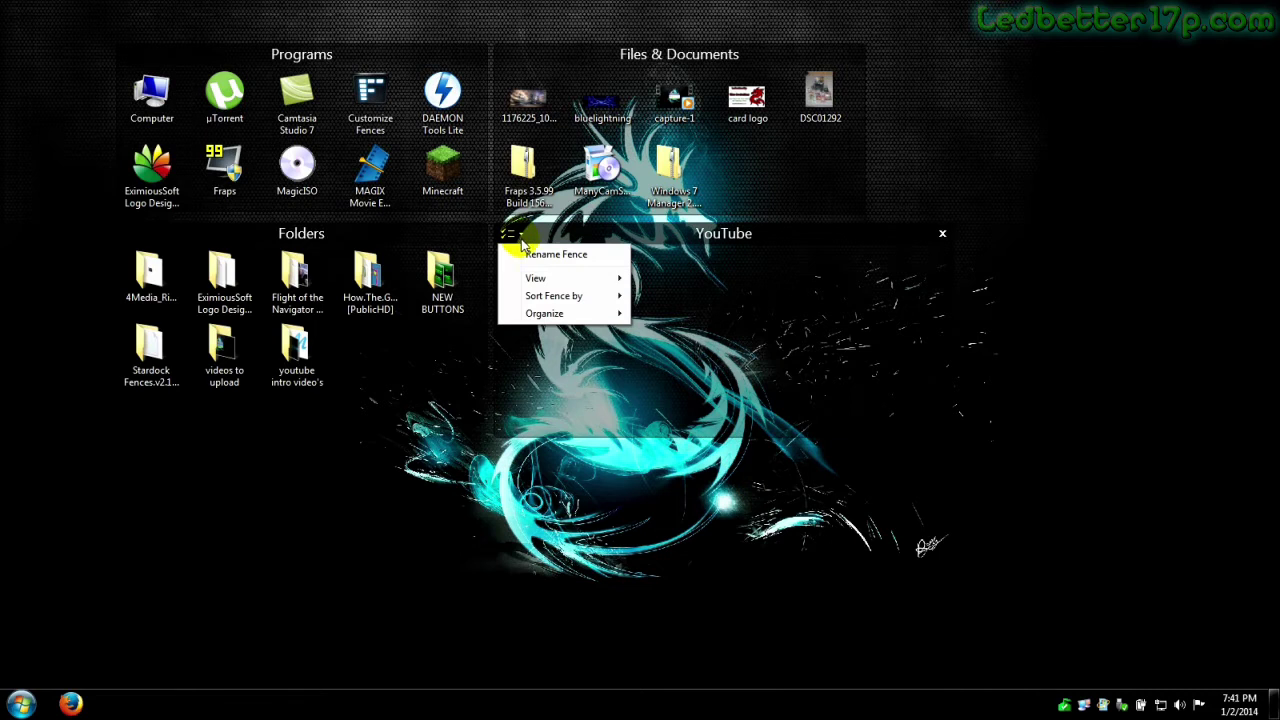
pyautogui.moveTo(536, 278)
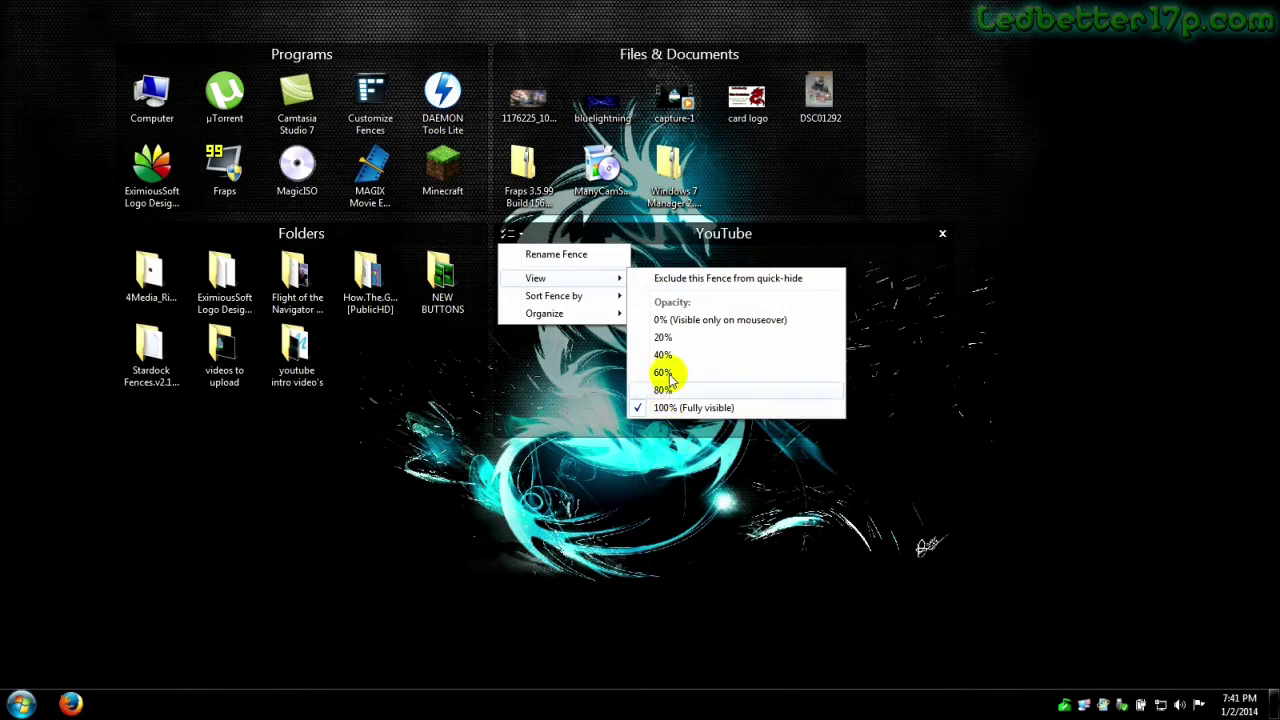
pyautogui.click(663, 337)
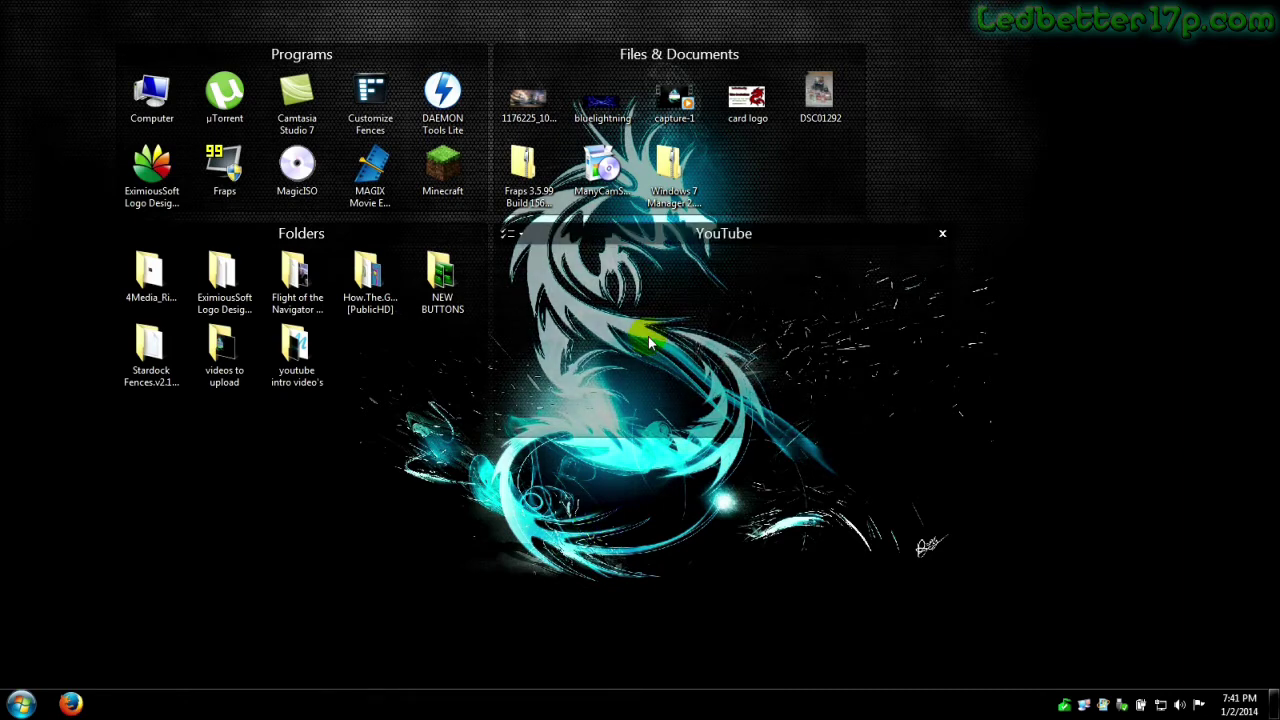
pyautogui.click(520, 239)
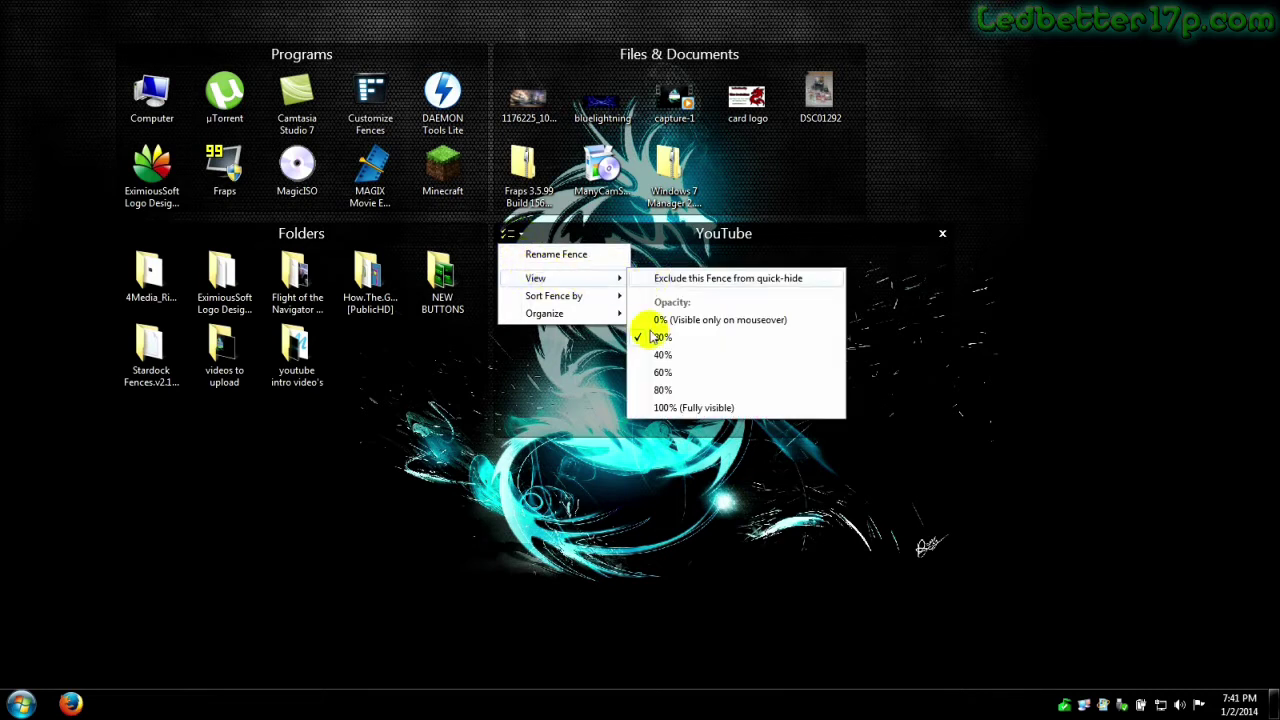
pyautogui.click(657, 408)
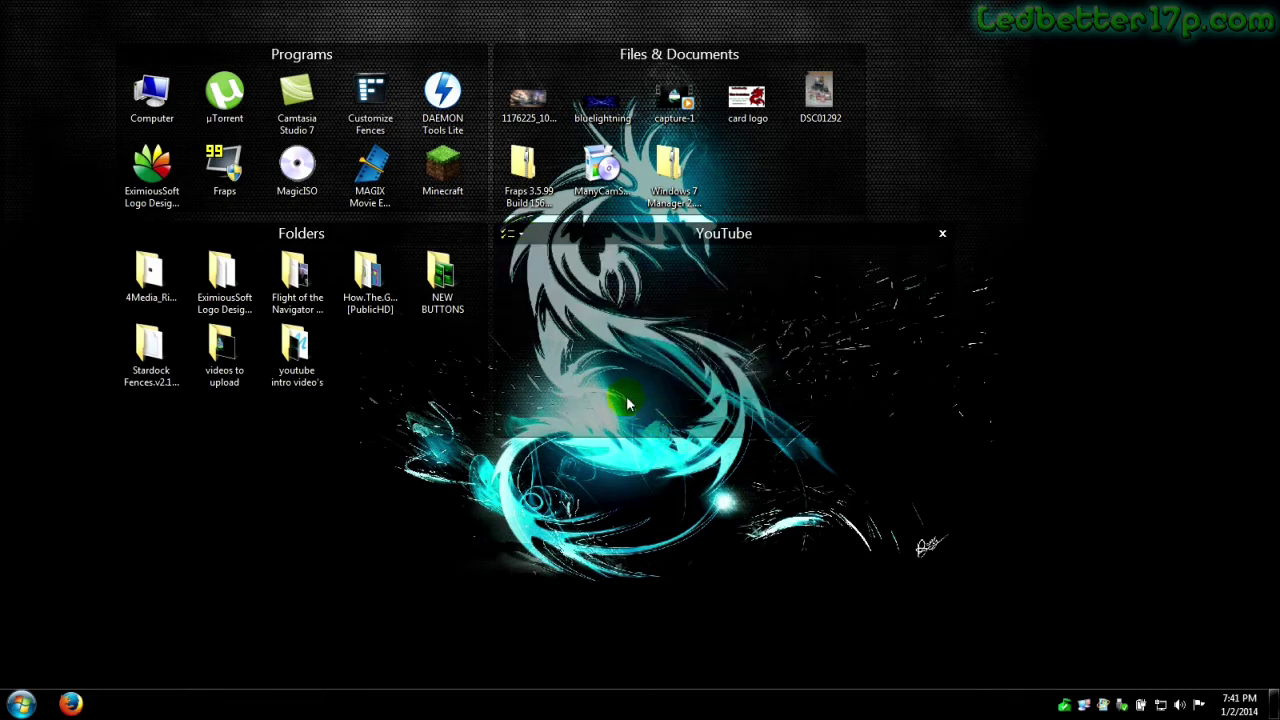
pyautogui.click(520, 240)
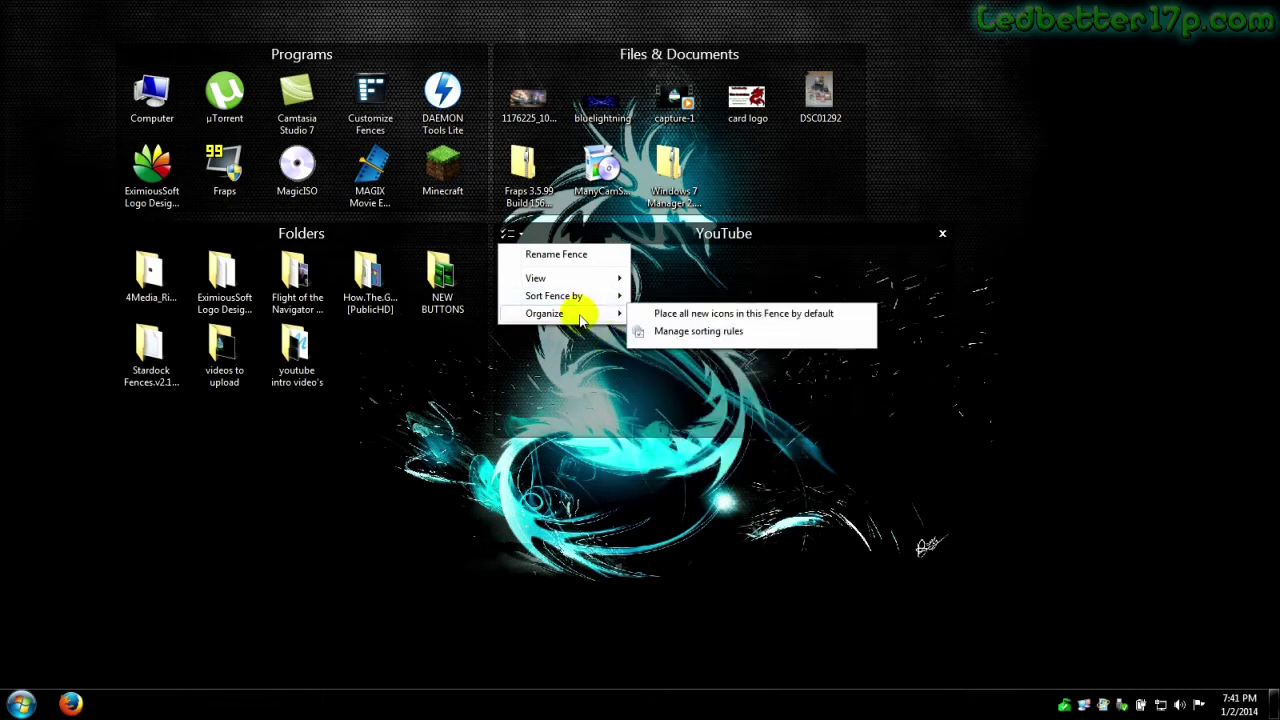
pyautogui.moveTo(545, 313)
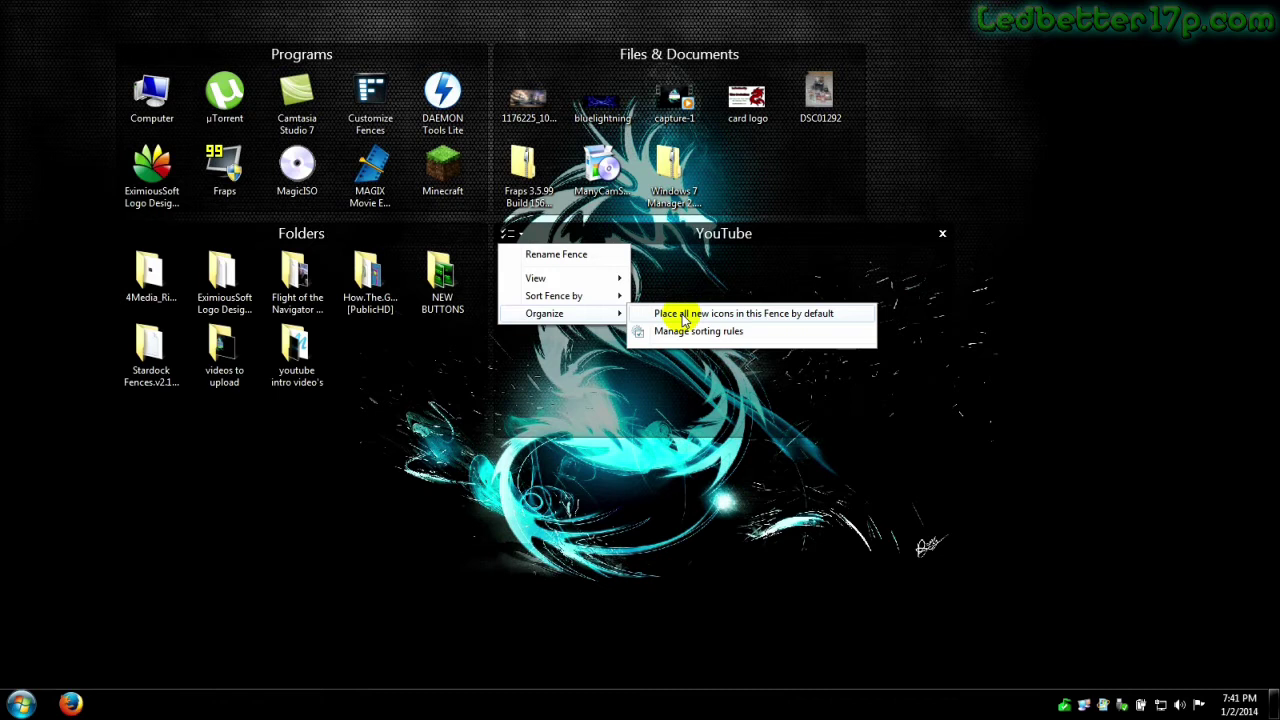
pyautogui.click(573, 382)
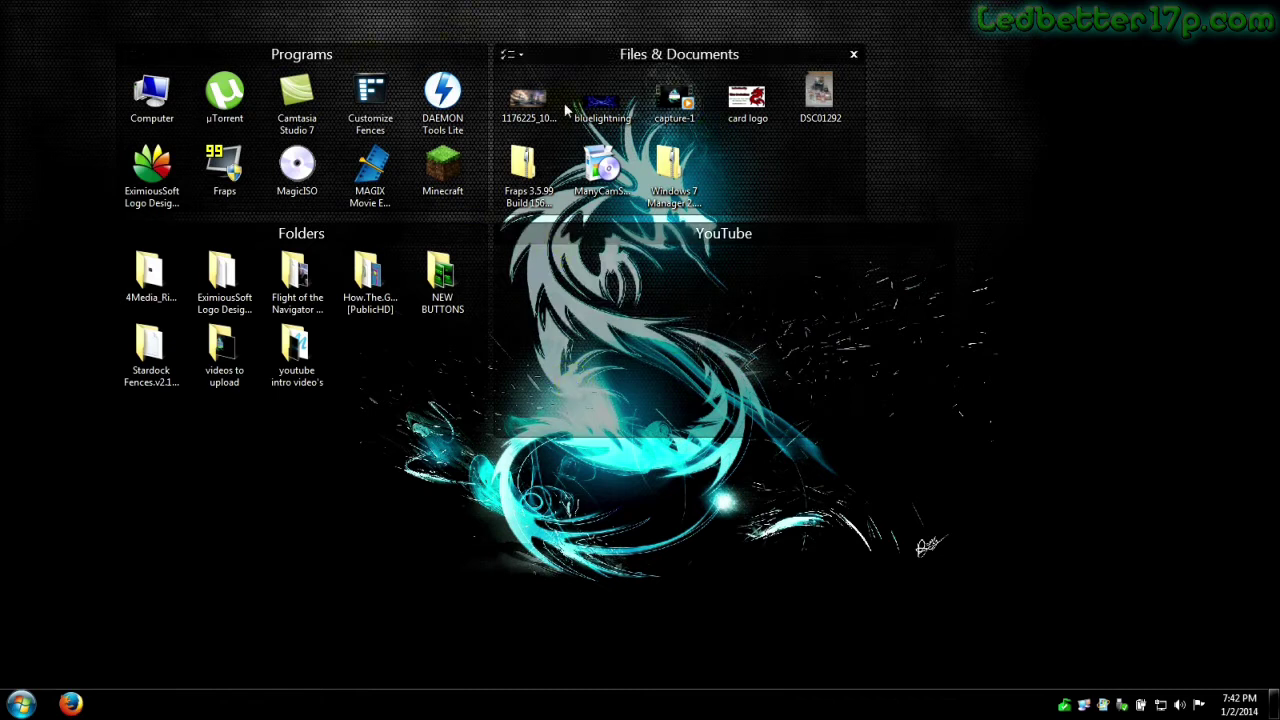
pyautogui.rightClick(416, 498)
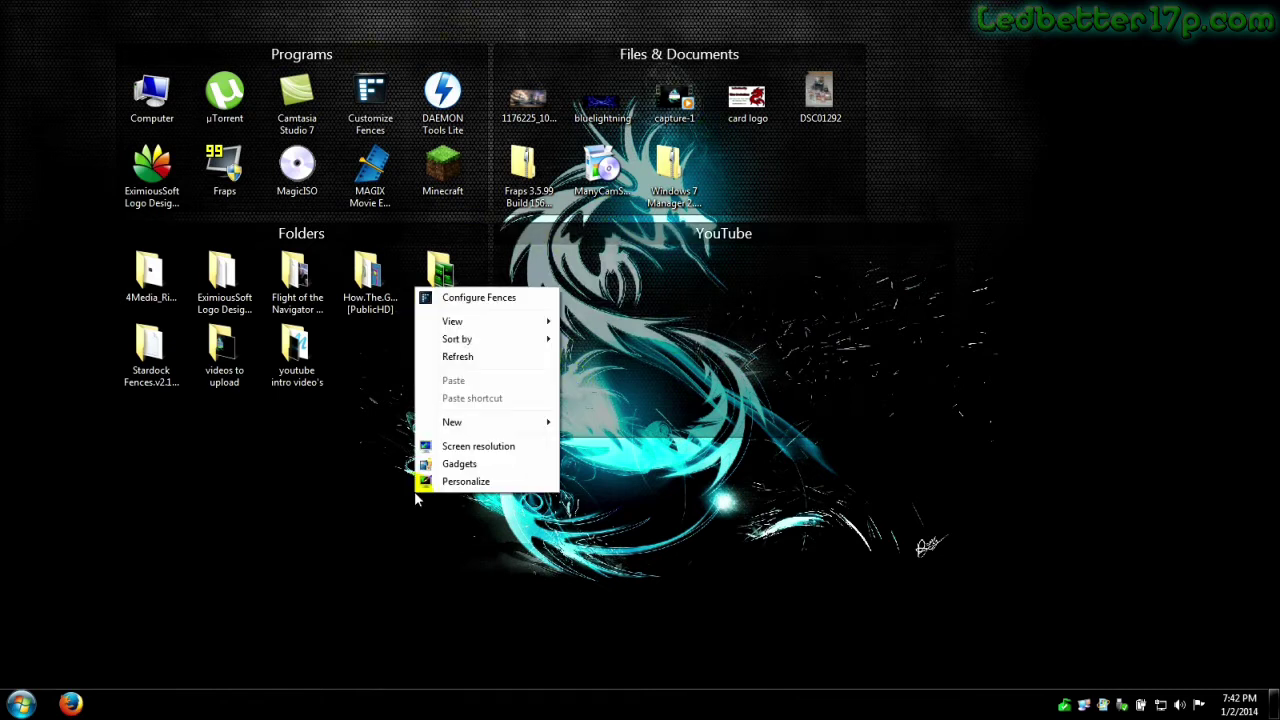
# Open Configure Fences, reposition its window and scroll through the welcome page
pyautogui.click(482, 299)
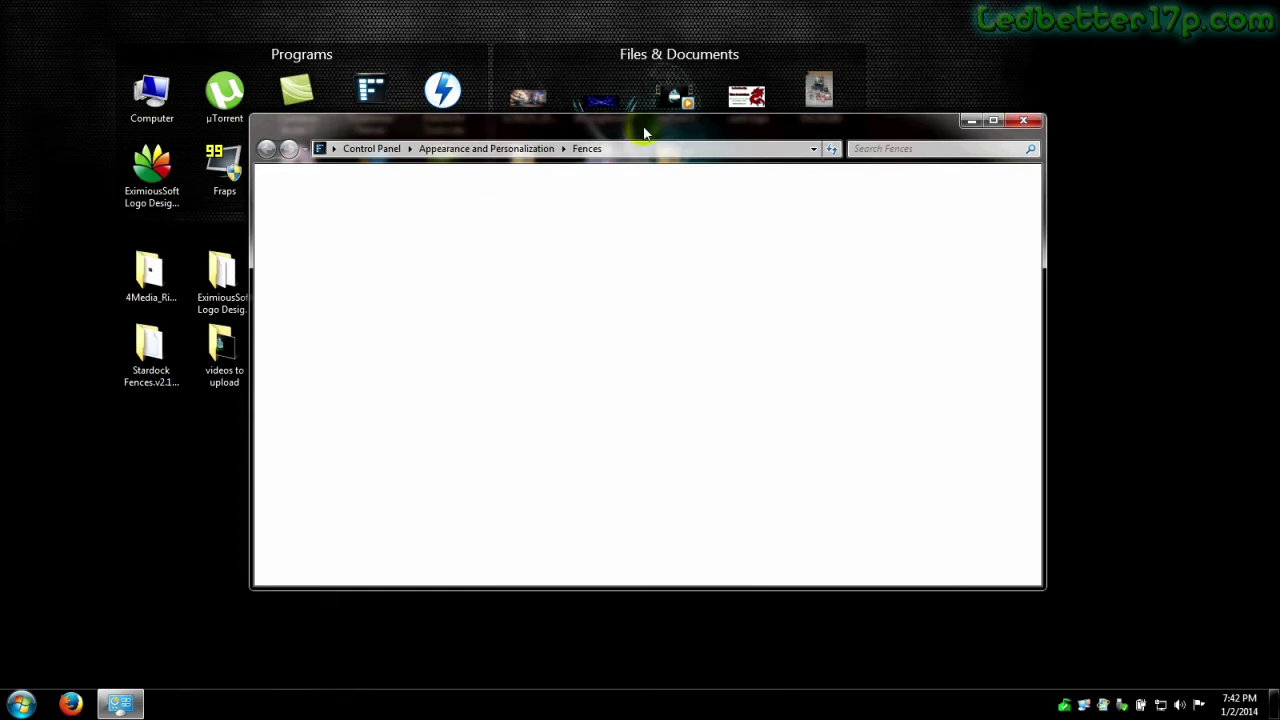
pyautogui.moveTo(643, 117)
pyautogui.mouseDown()
pyautogui.moveTo(671, 171)
pyautogui.moveTo(668, 103)
pyautogui.mouseUp()
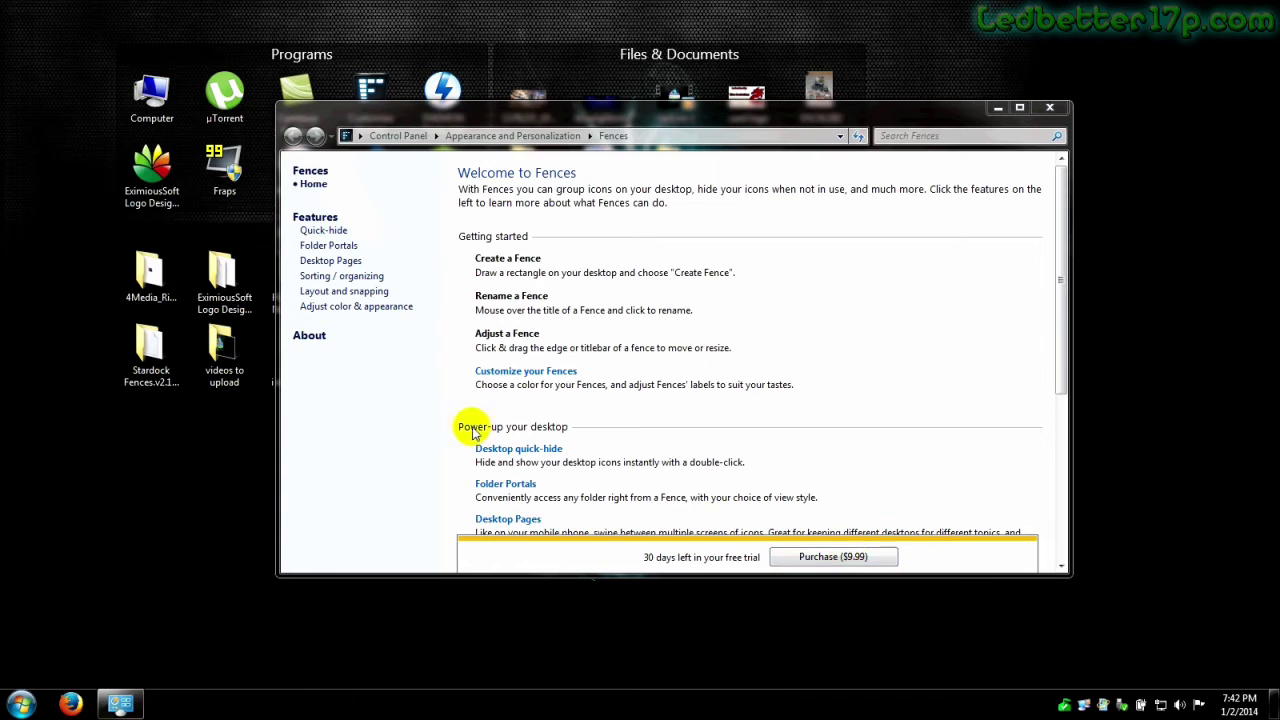
pyautogui.scroll(-3, 690, 317)
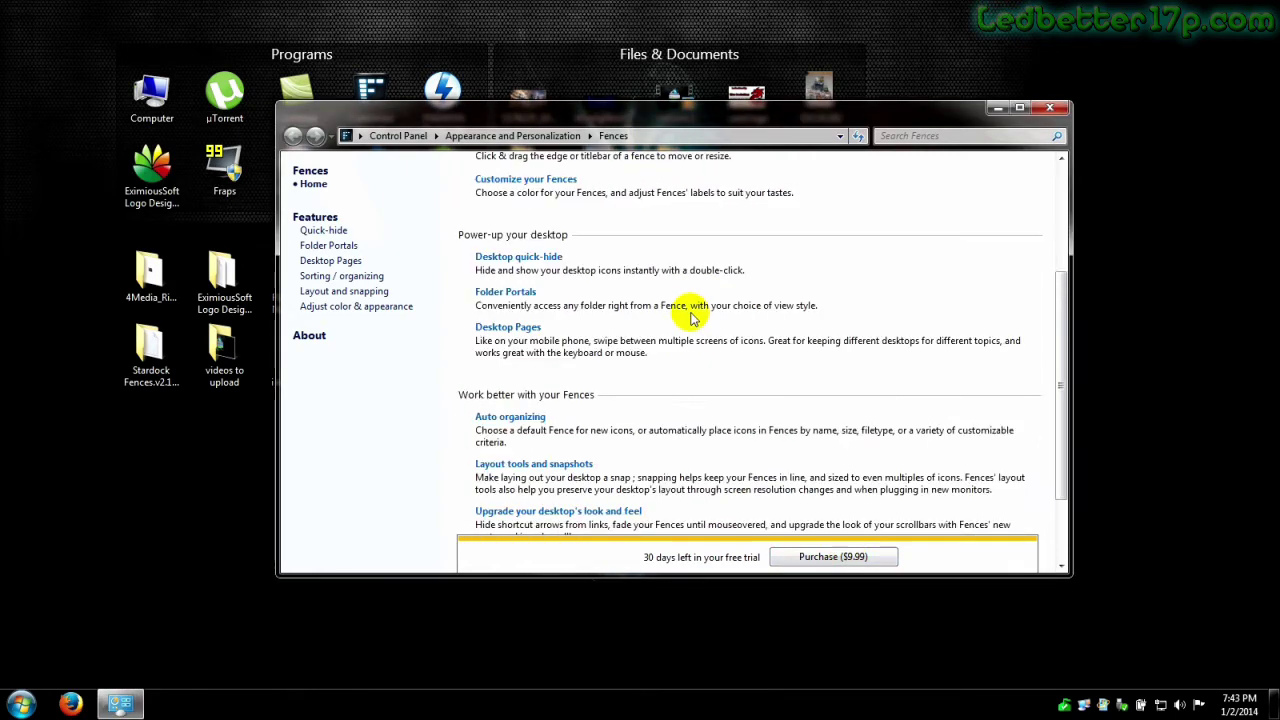
pyautogui.scroll(-2, 690, 317)
pyautogui.scroll(-1, 690, 317)
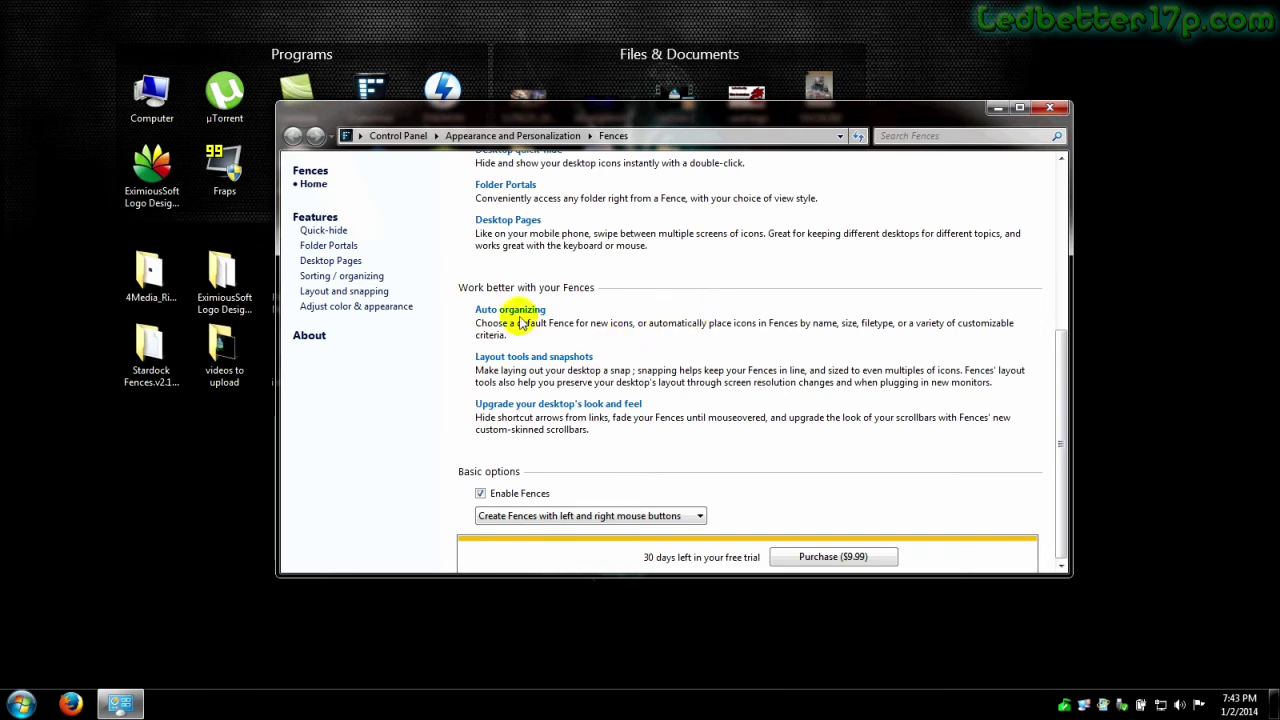
pyautogui.scroll(5, 451, 366)
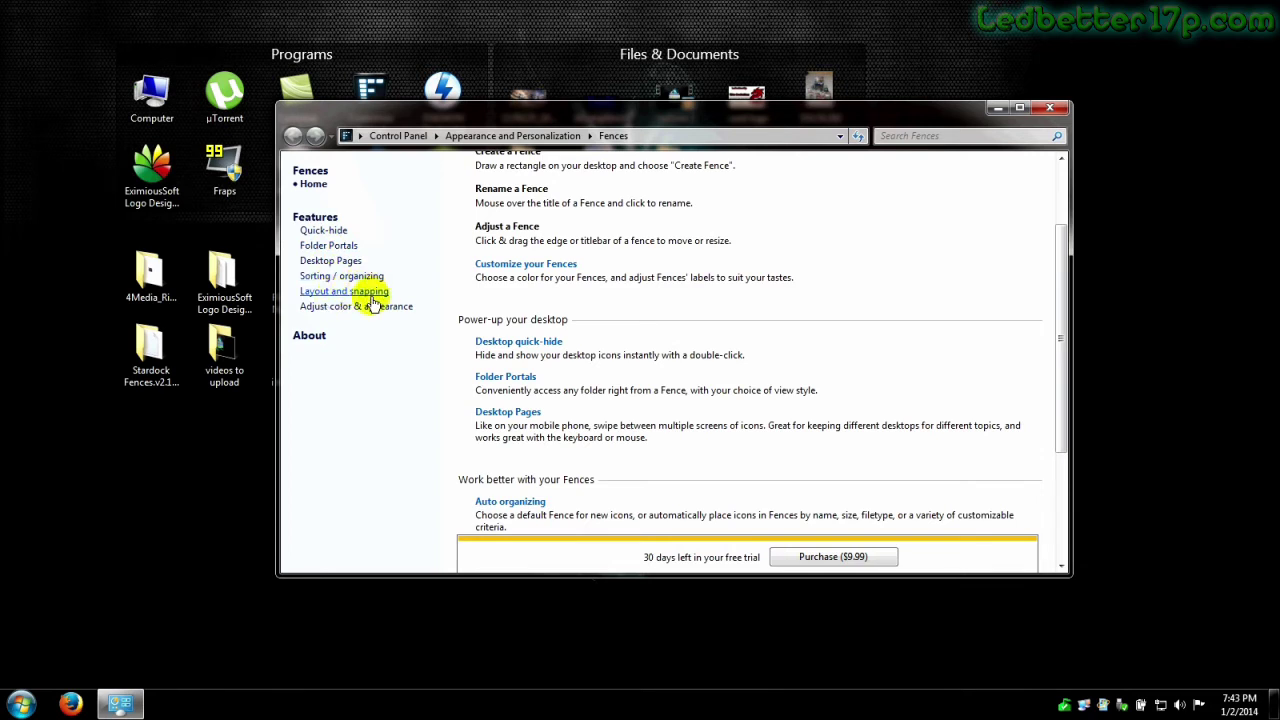
pyautogui.click(352, 309)
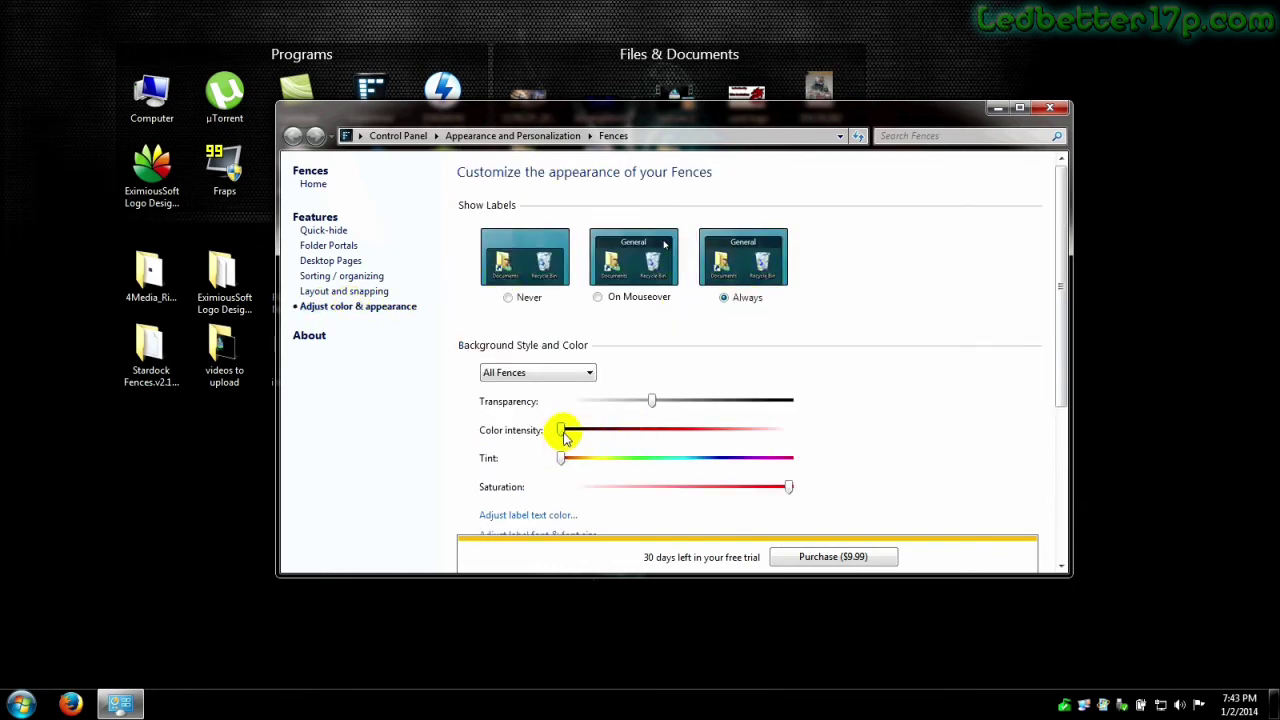
# Raise Color intensity to mid-level and slide Tint to green, then return to the Home page
pyautogui.moveTo(563, 431); pyautogui.dragTo(683, 429)
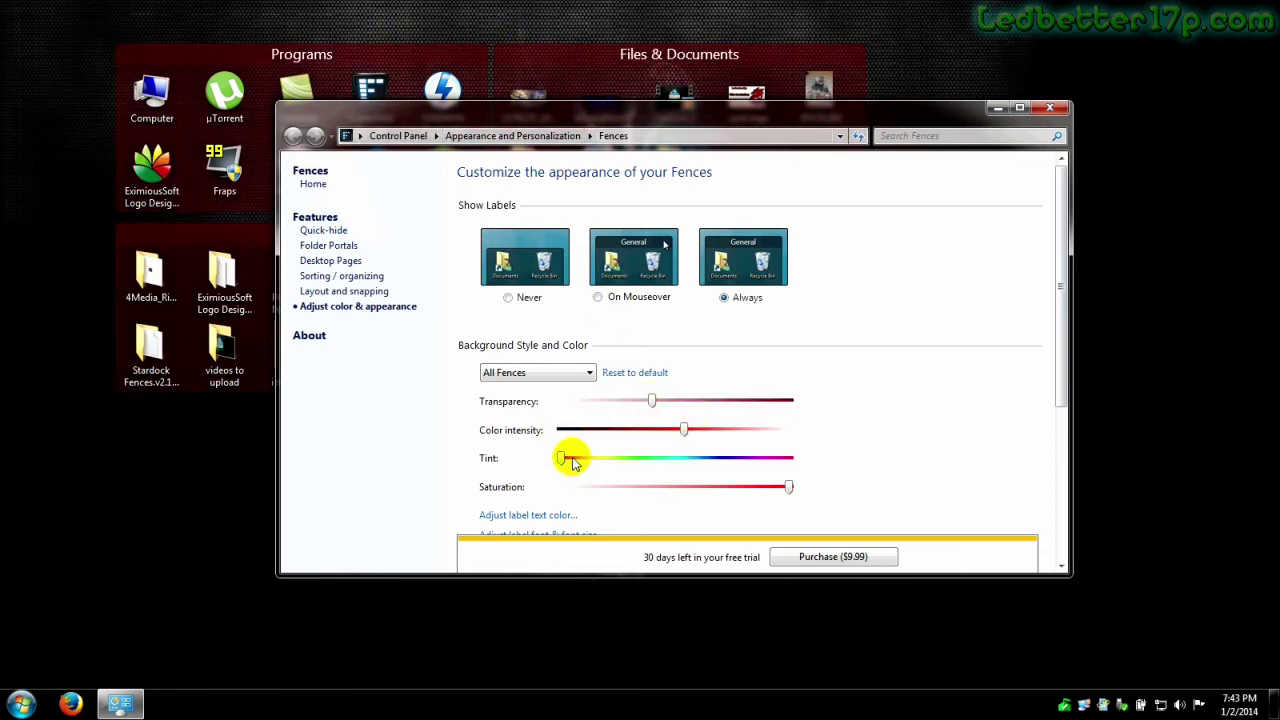
pyautogui.moveTo(561, 458); pyautogui.dragTo(643, 458)
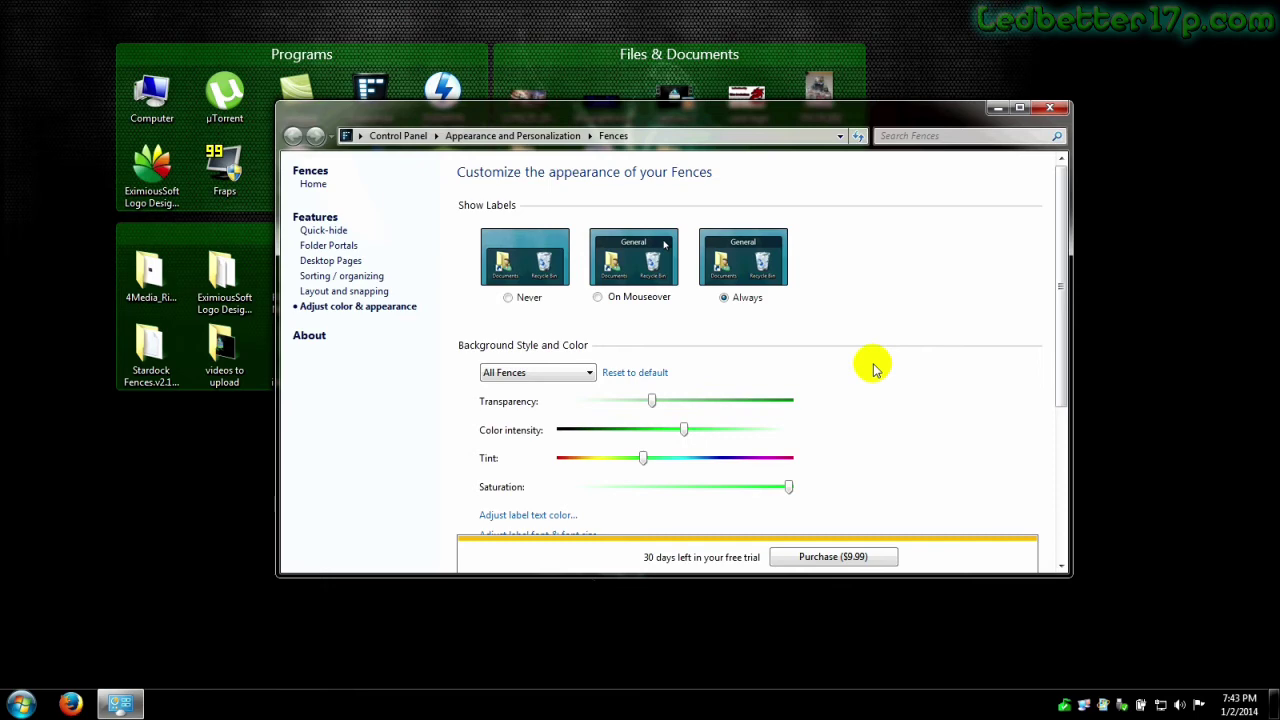
pyautogui.click(314, 185)
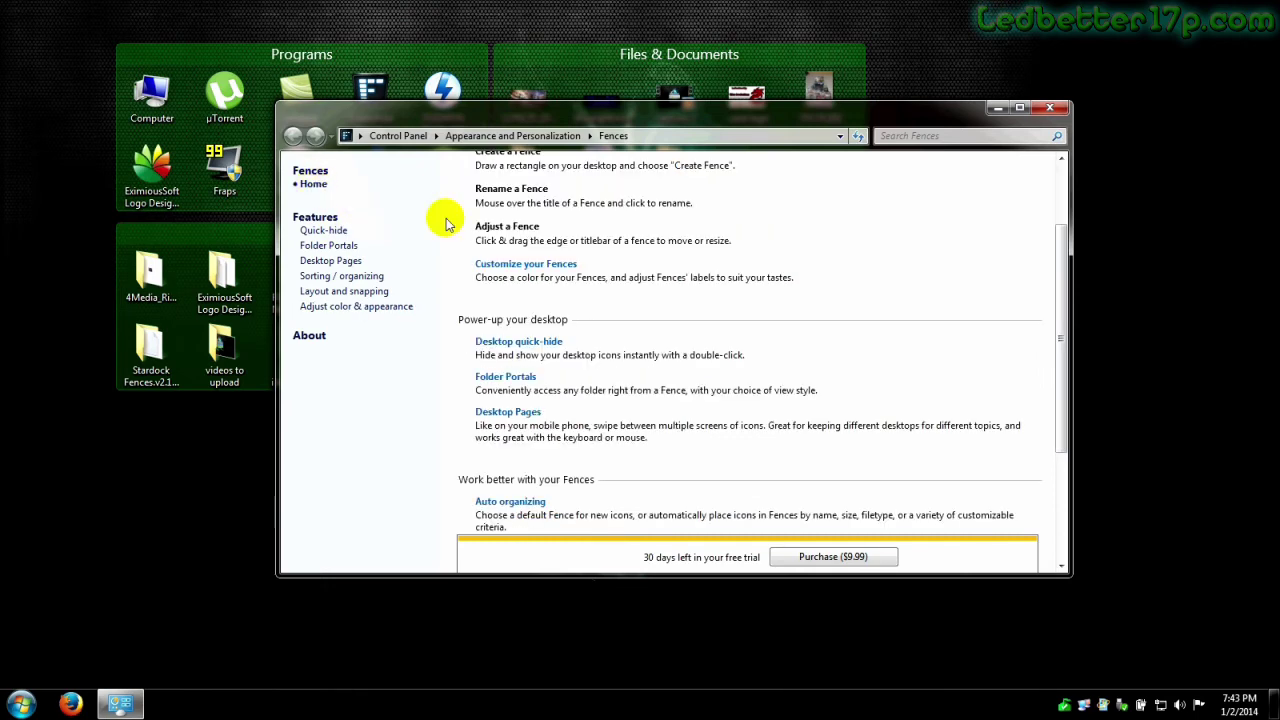
pyautogui.scroll(2, 757, 350)
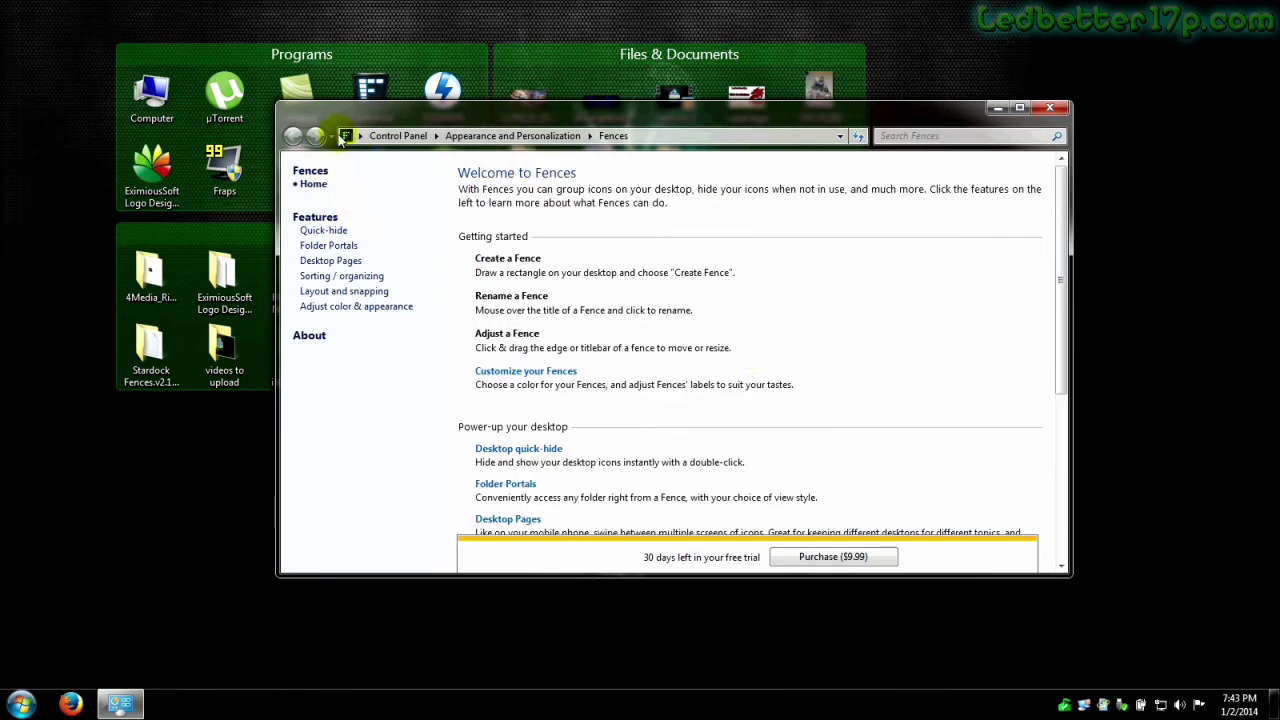
pyautogui.moveTo(979, 127); pyautogui.dragTo(1040, 252)
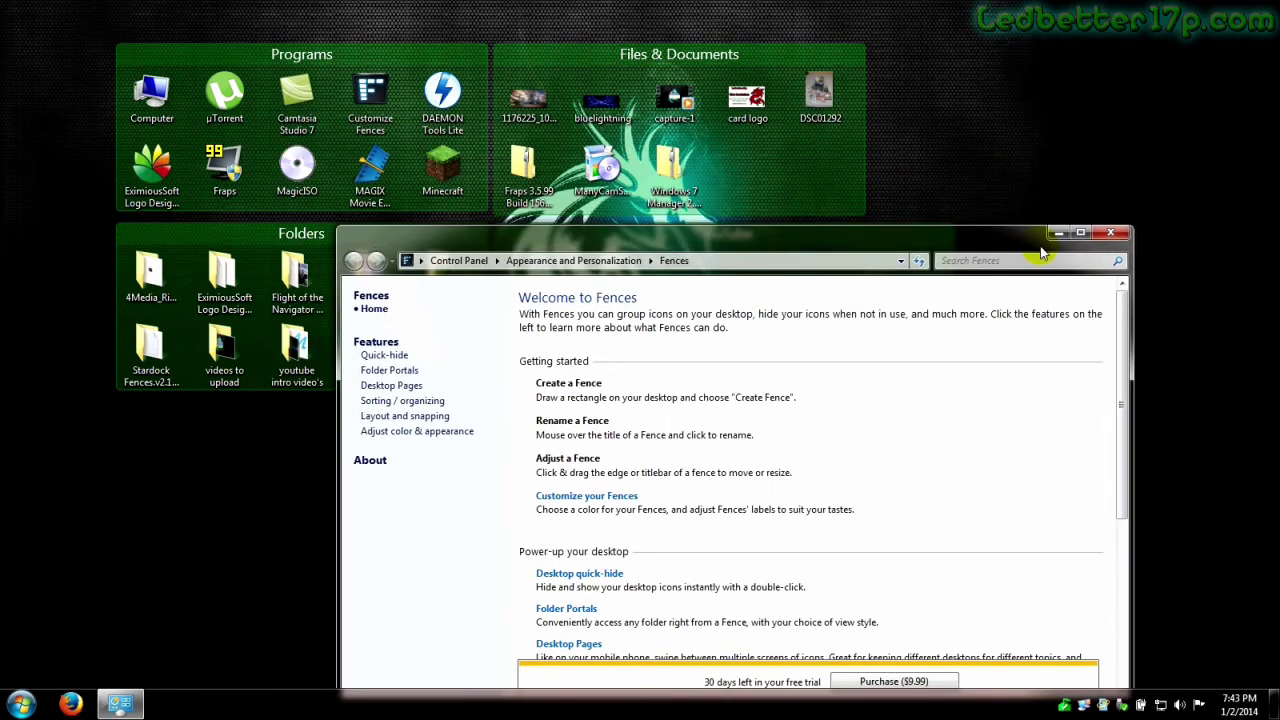
# Close Fences settings and reopen them from the Customize Fences shortcut's Open Fences Settings
pyautogui.click(1110, 232)
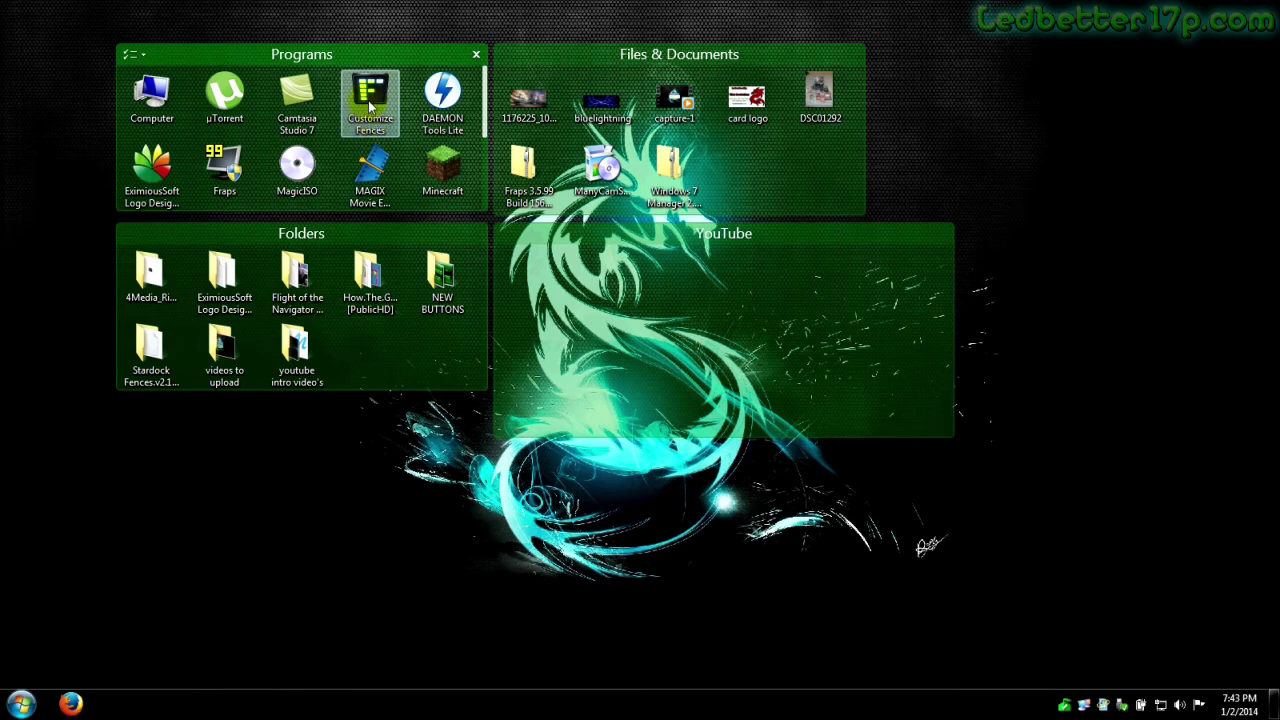
pyautogui.click(370, 107)
pyautogui.doubleClick(370, 107)
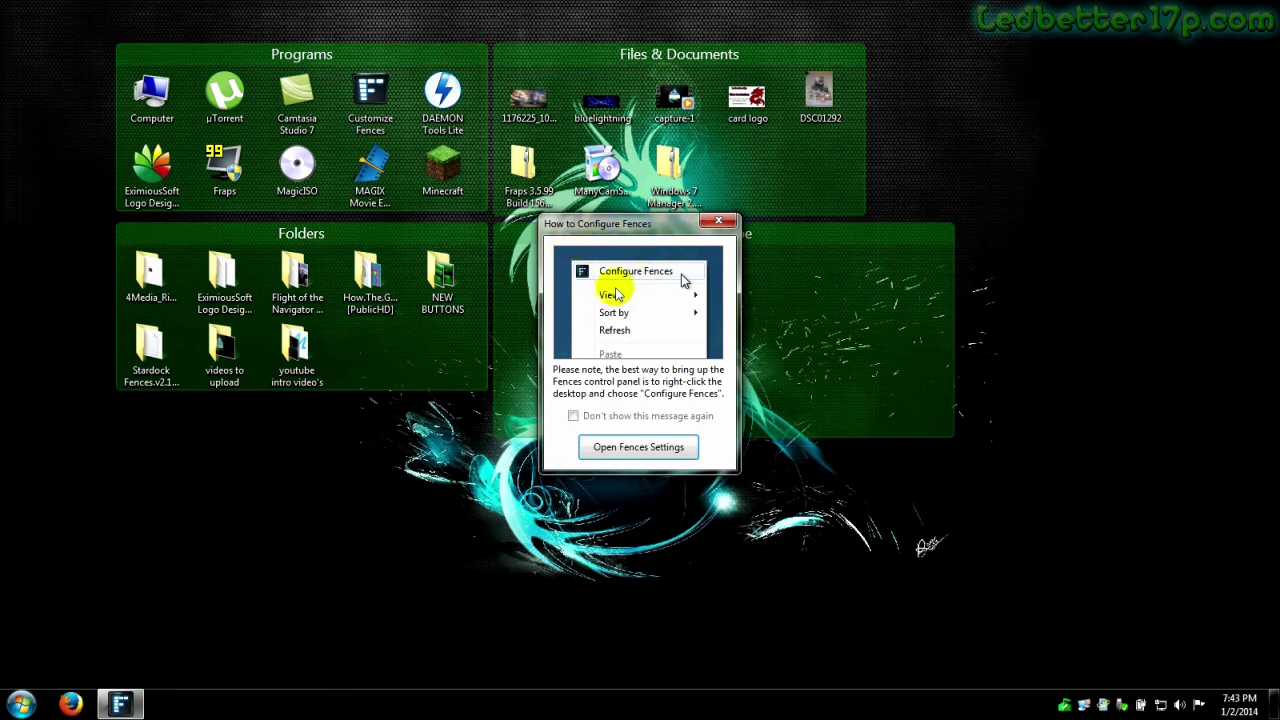
pyautogui.click(632, 450)
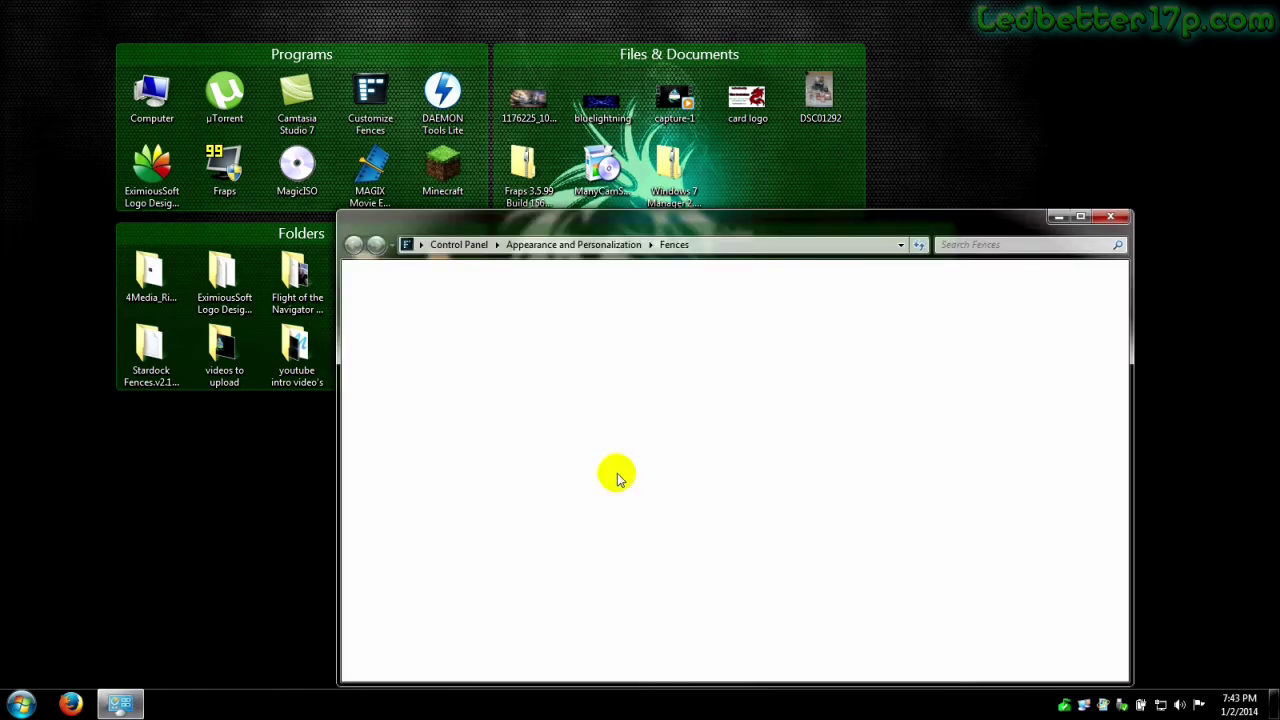